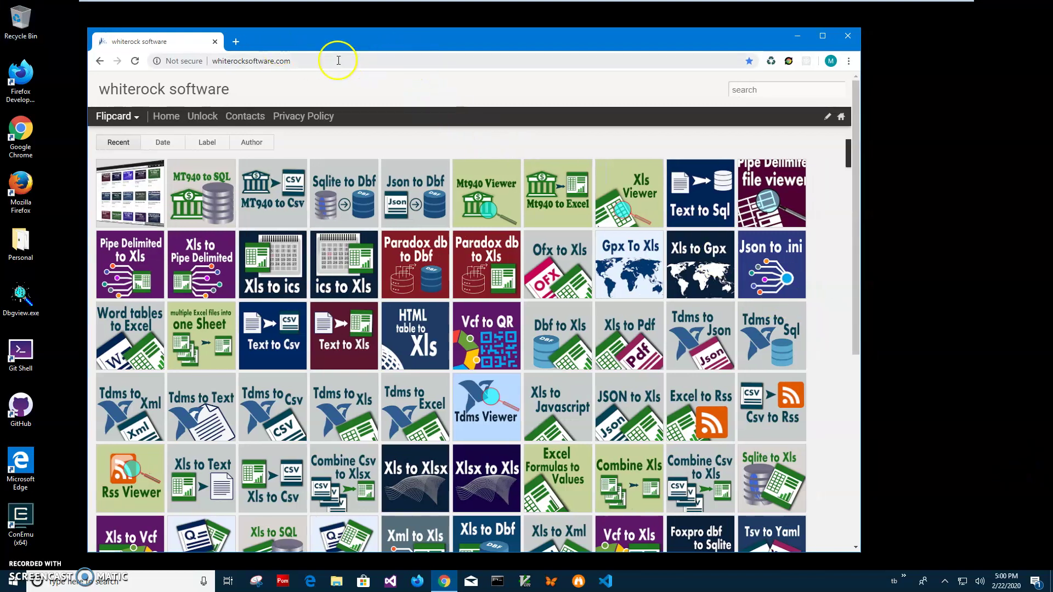
Search the Whiterock site for 'mt940' and download the Mt940 to Excel converter setup
left_click(757, 91)
type("mt940")
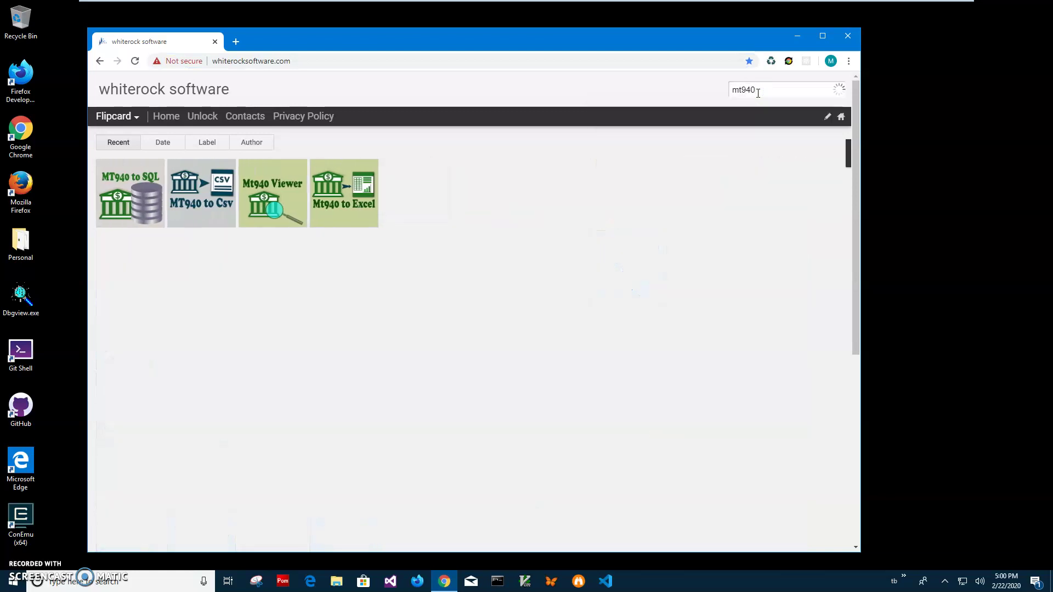
left_click(362, 208)
left_click(447, 205)
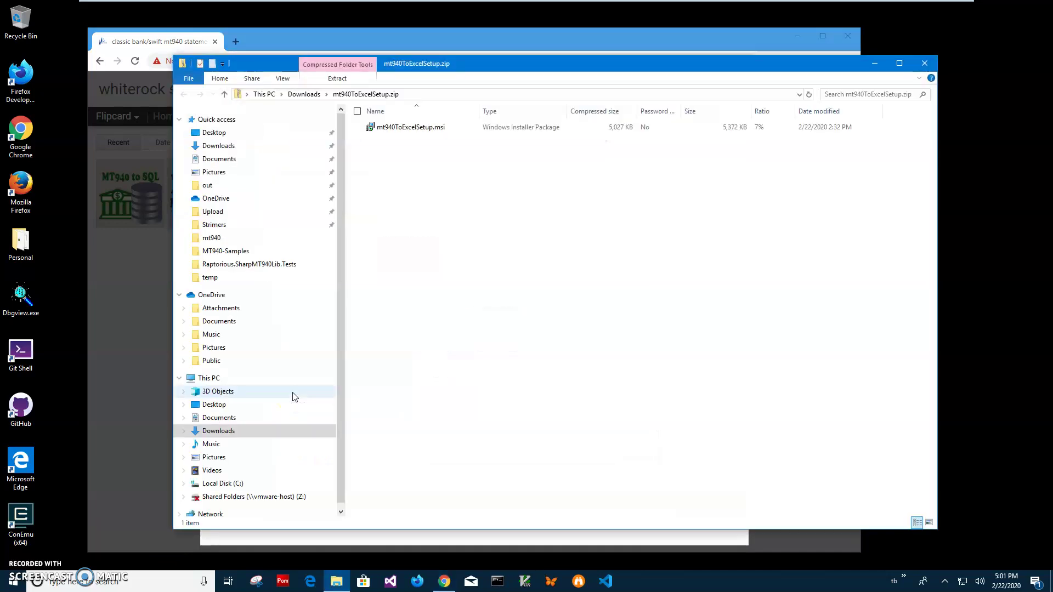
Launch mt940ToExcelSetup.msi and override SmartScreen's unrecognized-app warning with Run anyway
left_click(407, 131)
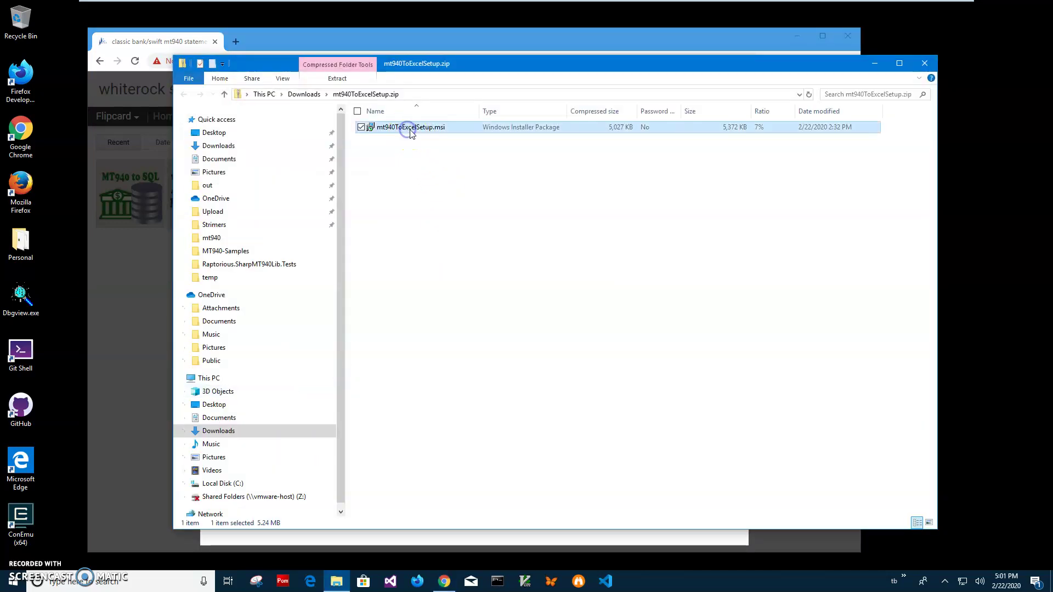
double_click(407, 132)
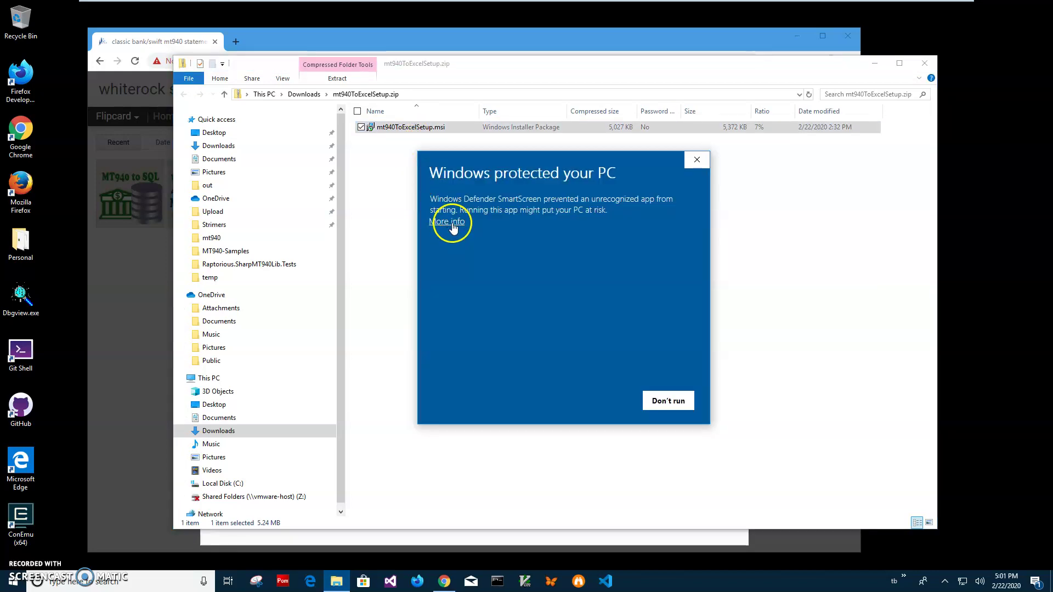
left_click(447, 222)
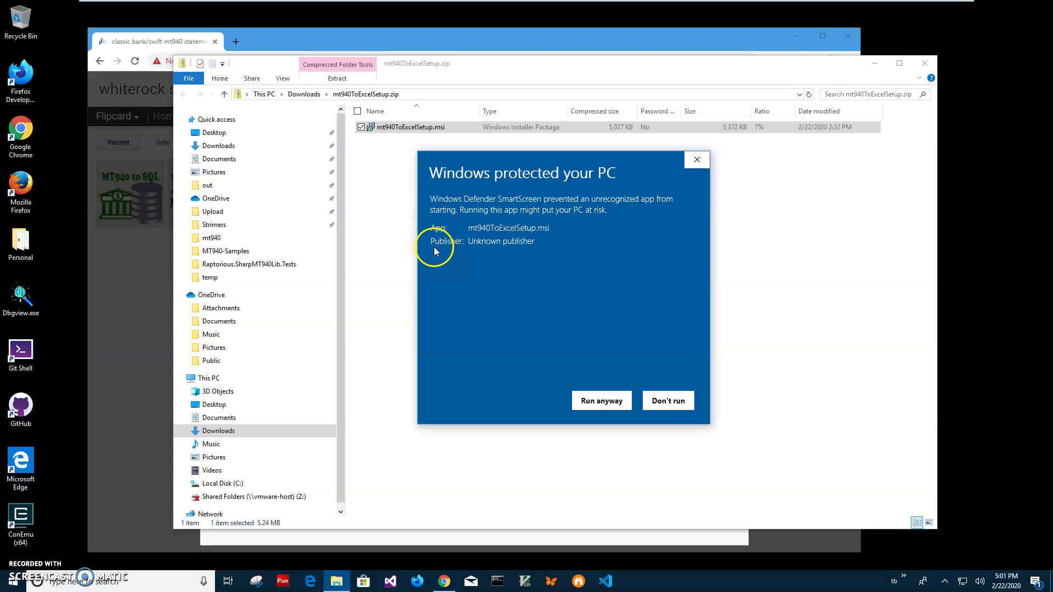
left_click_drag(537, 242, 407, 243)
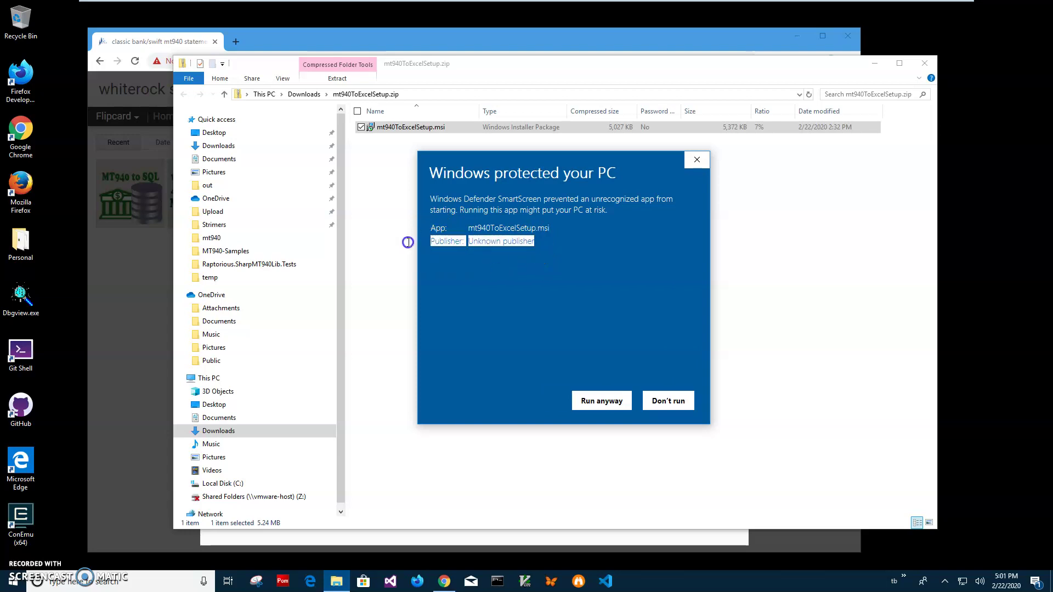
left_click(586, 396)
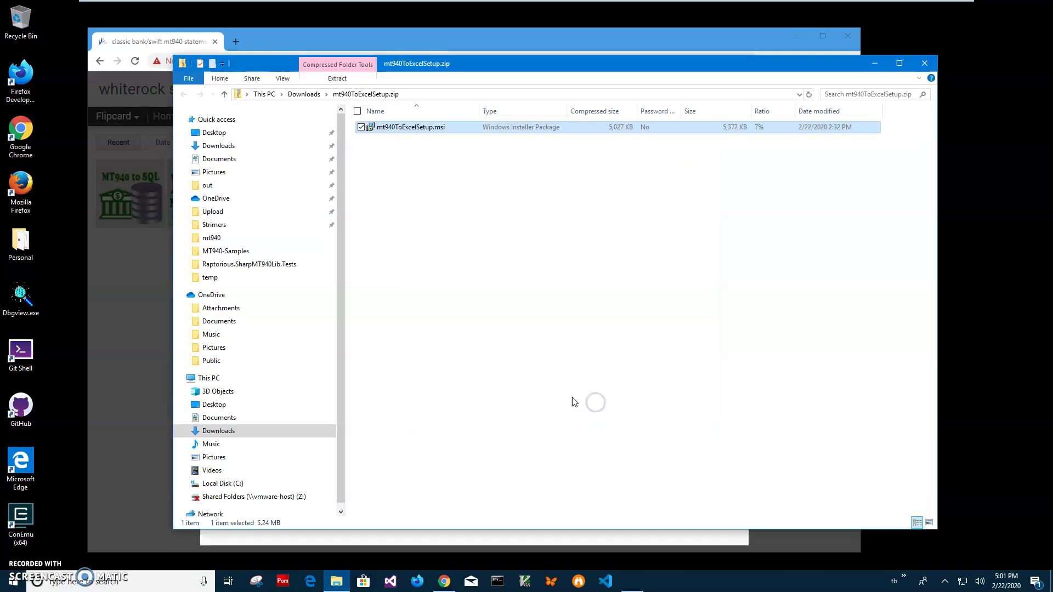
Install mt940ToExcel, approving the administrator prompt and finishing the setup wizard
left_click(581, 374)
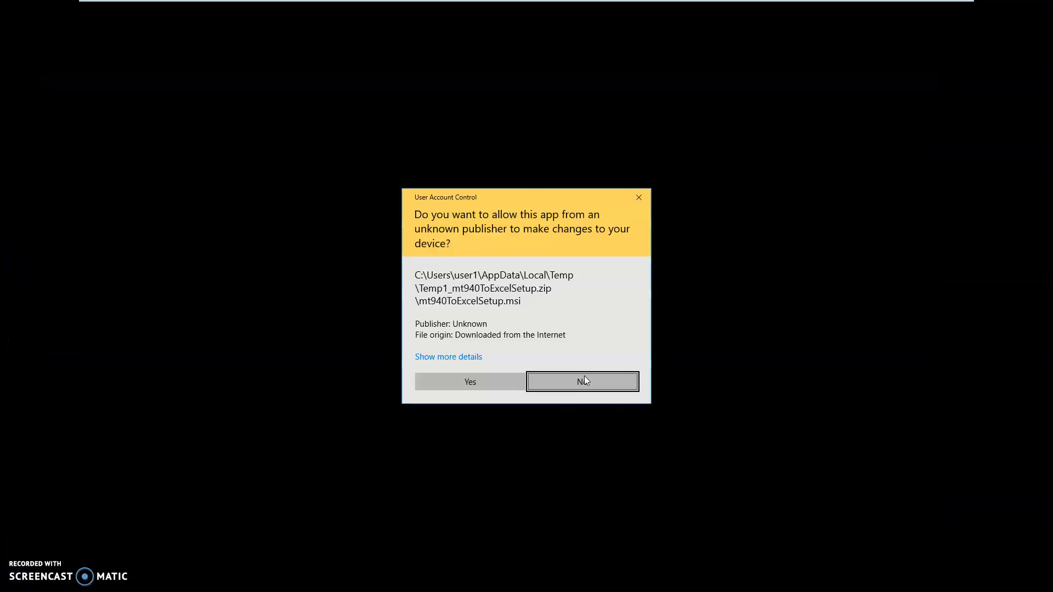
left_click(499, 376)
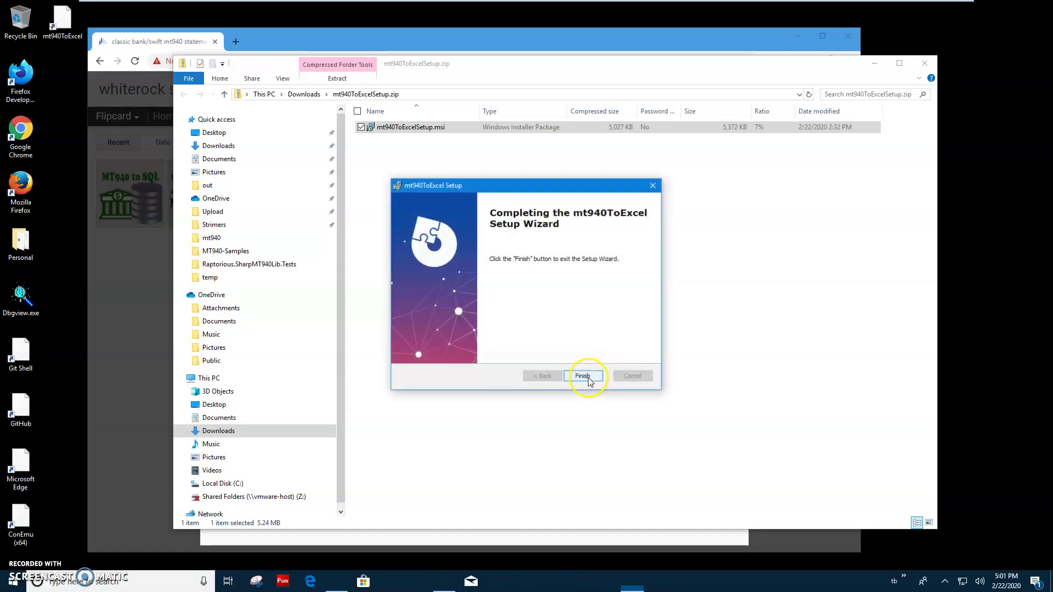
left_click(588, 377)
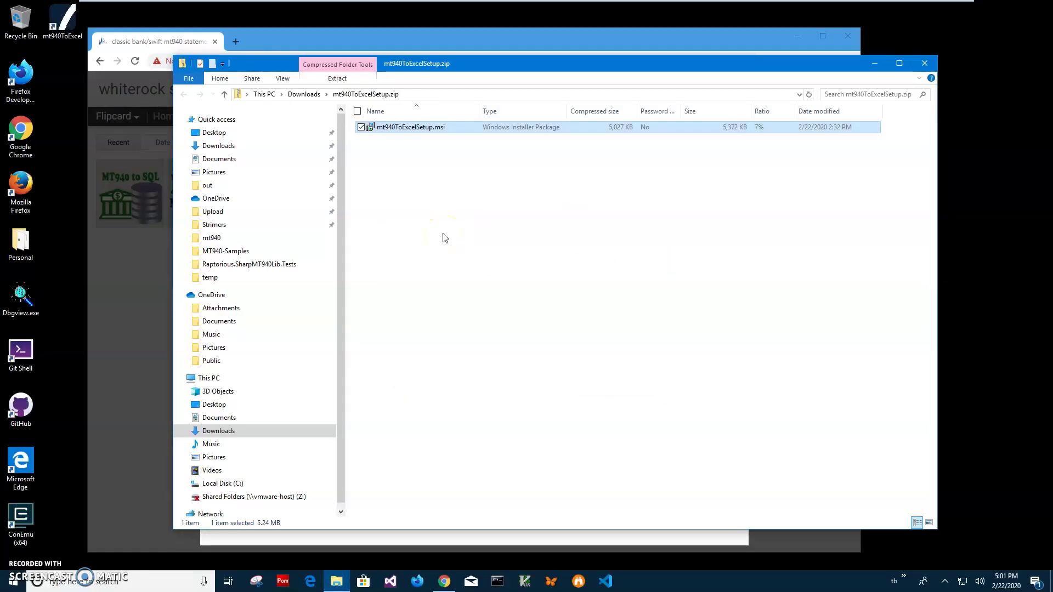
Close the mt940ToExcelSetup.zip folder window with Alt+F4
left_click(61, 19)
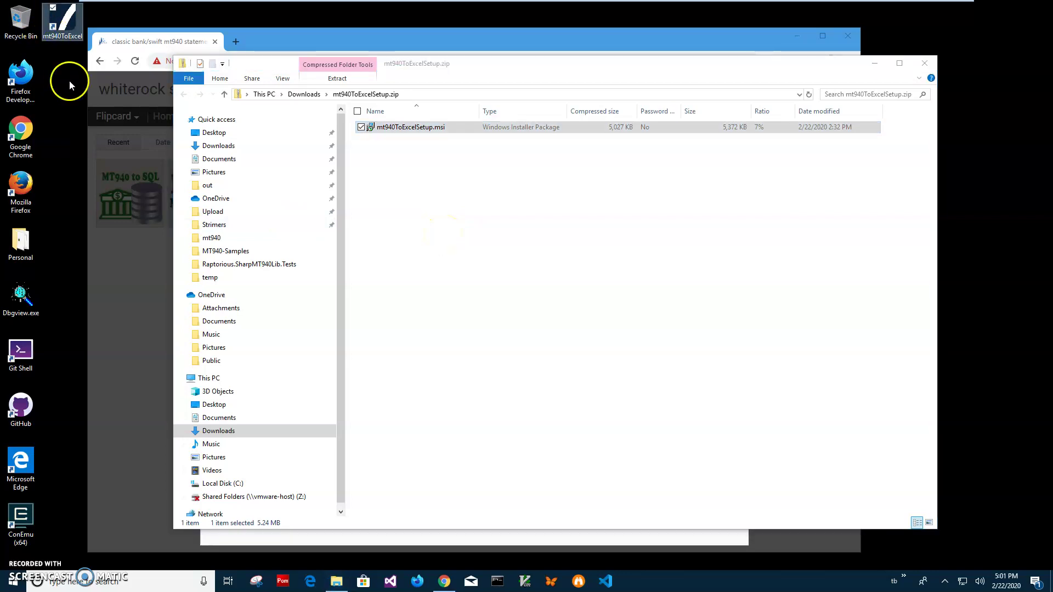
left_click(355, 67)
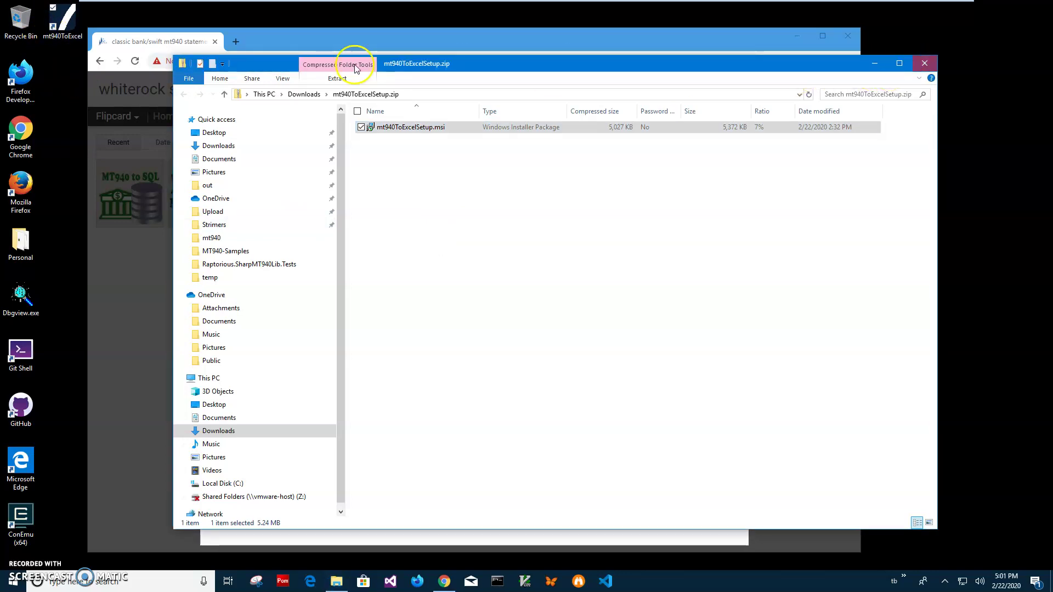
key("alt+F4")
Launch mt940ToExcel from its desktop shortcut and shift its window slightly left
double_click(71, 24)
left_click(796, 36)
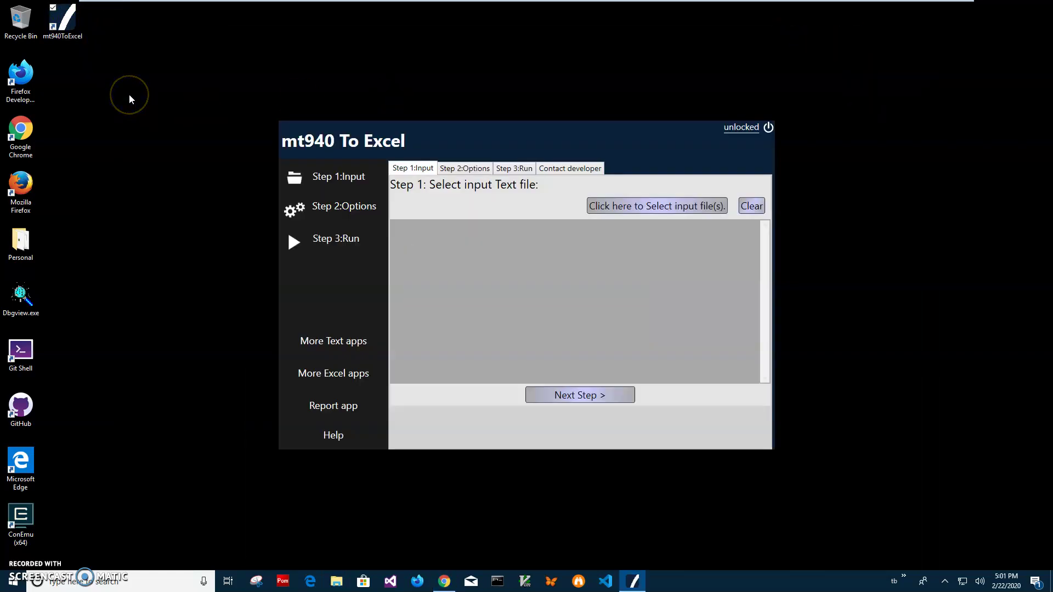
left_click_drag(464, 143, 455, 146)
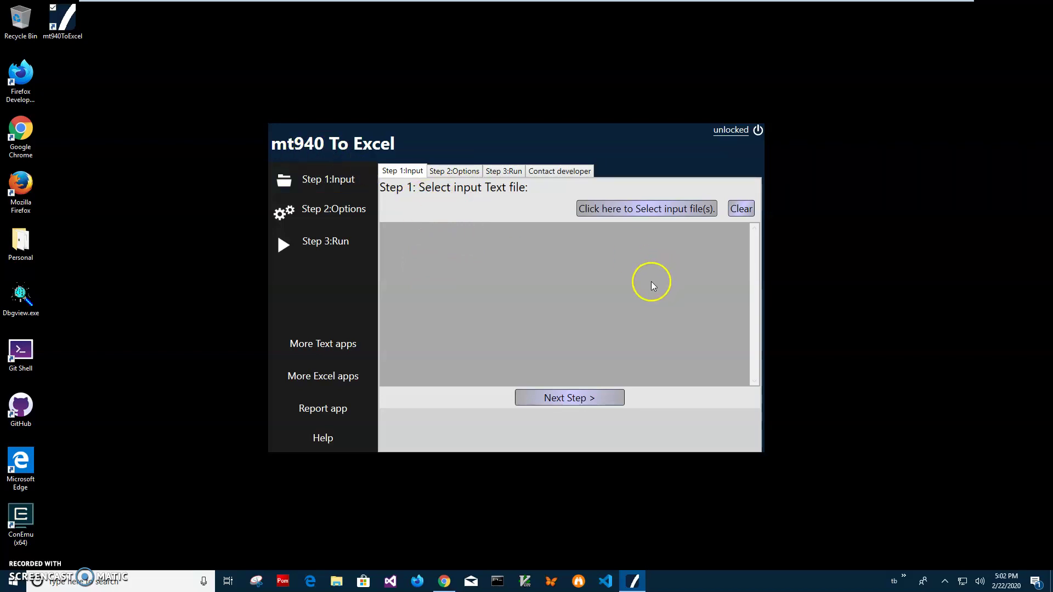
Open the input file browser and navigate to the Documents folder on this PC
left_click(634, 212)
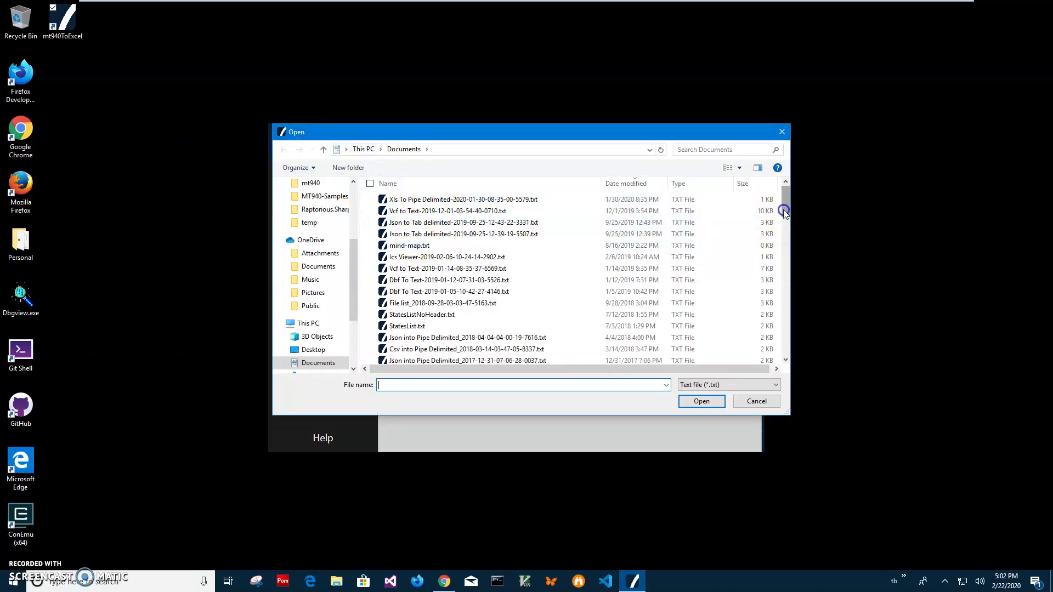
scroll(329, 264, "up", 3)
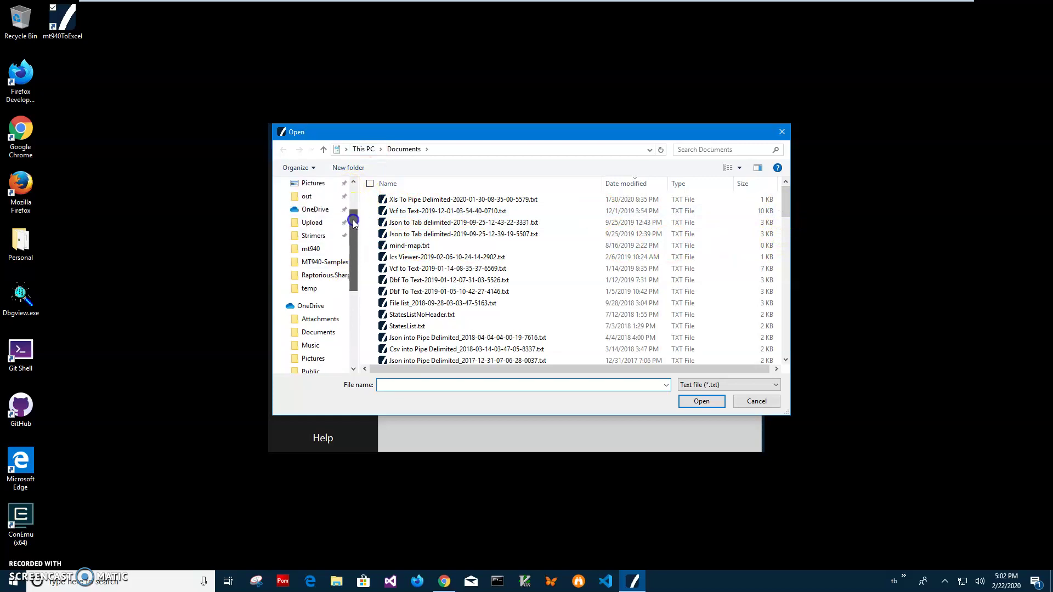
left_click(308, 288)
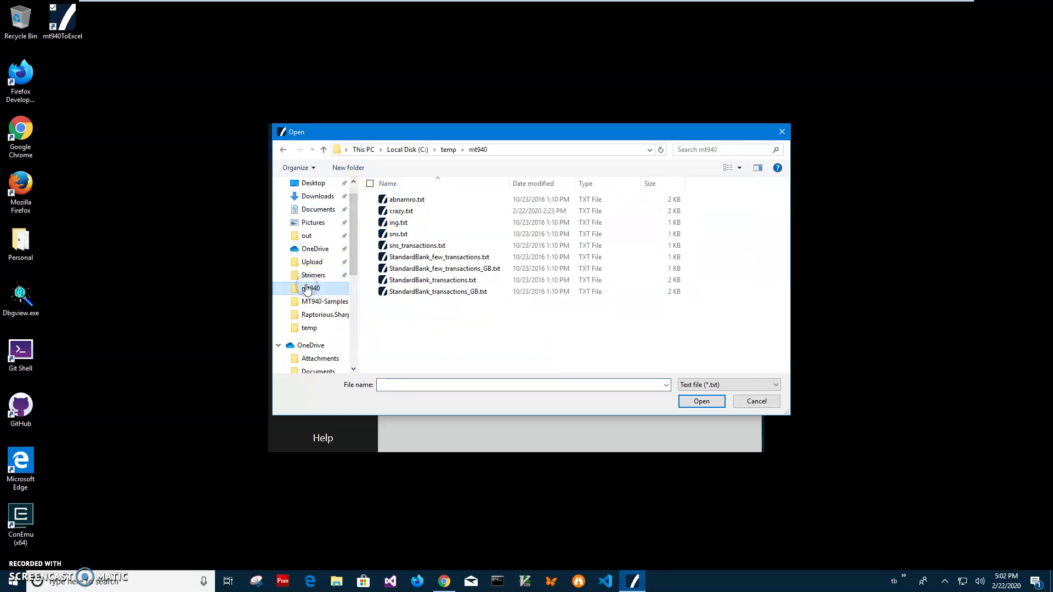
left_click(404, 149)
left_click(319, 197)
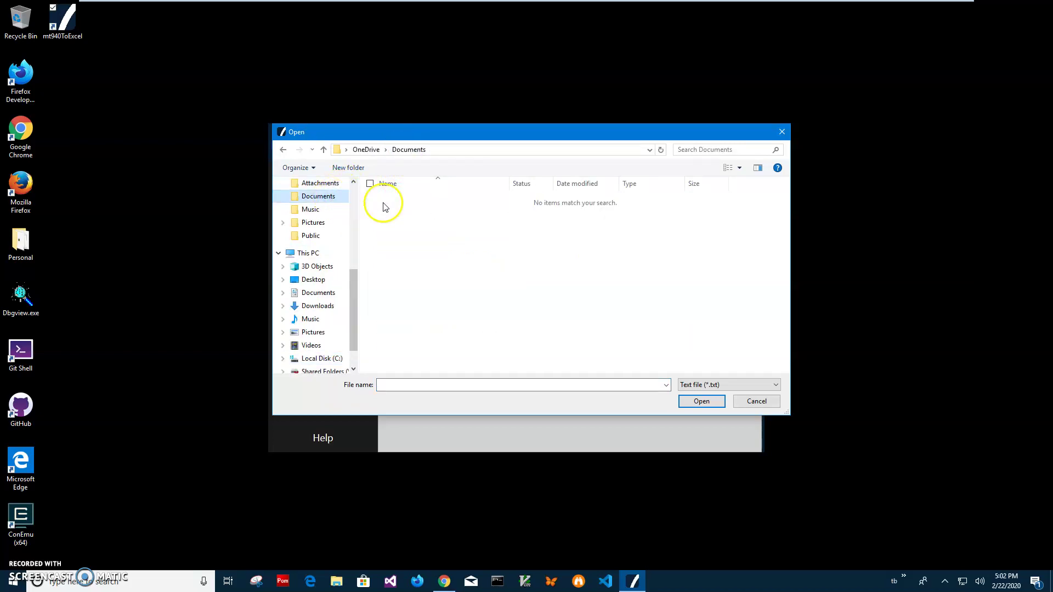
scroll(287, 305, "up", 5)
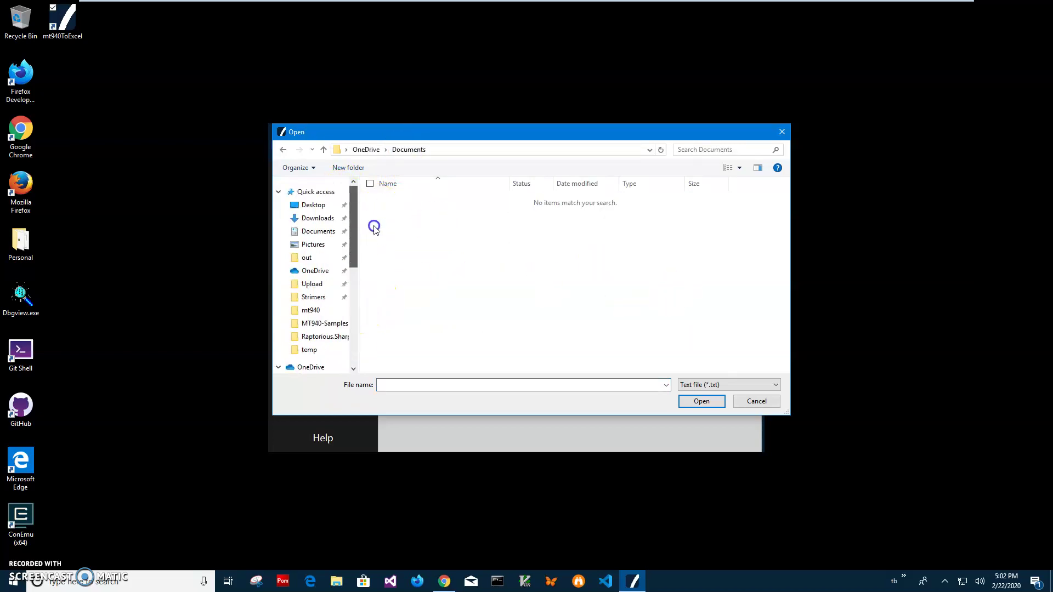
left_click(323, 230)
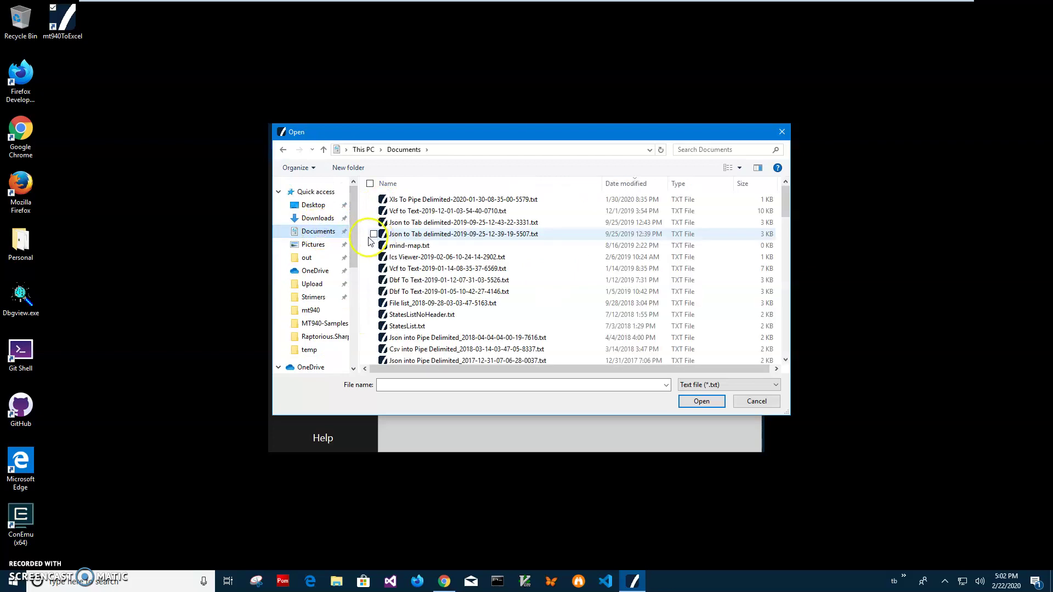
Open the MT940-Samples folder and load StandardBank_transactions_GB.txt as the input
left_click(500, 386)
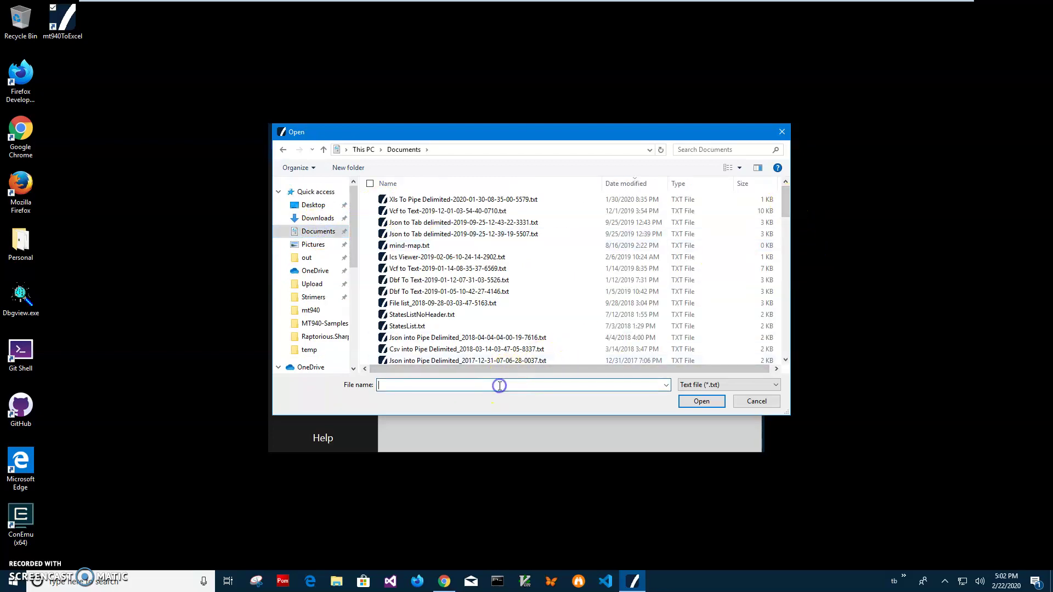
type("mt")
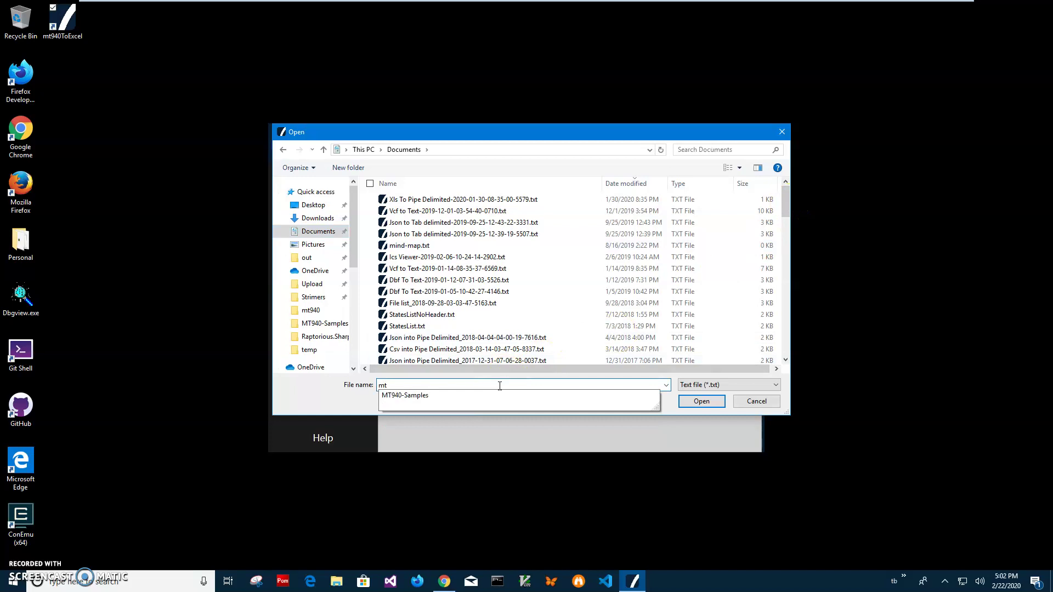
left_click(450, 396)
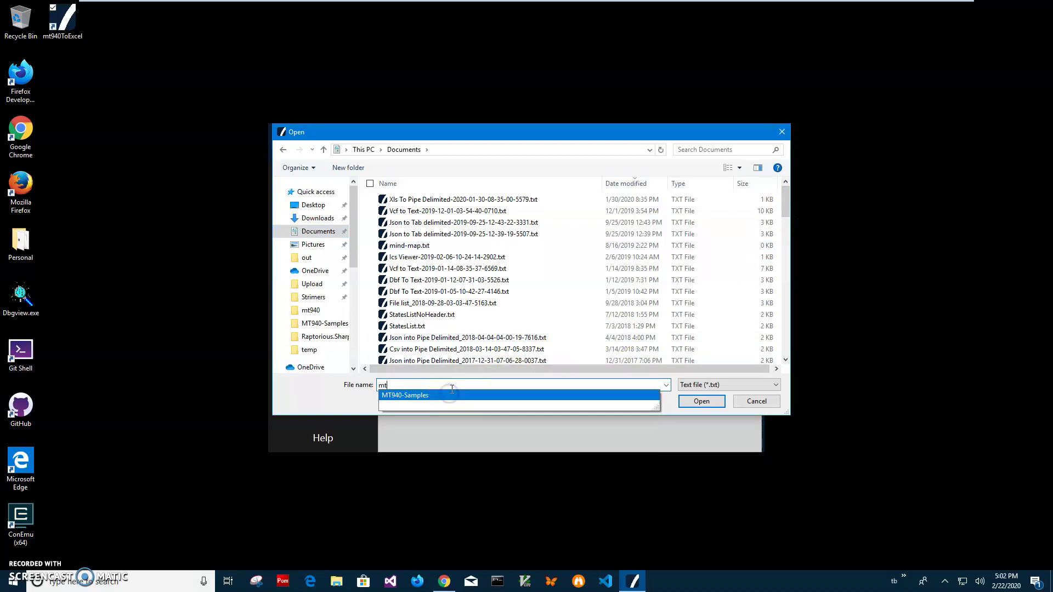
left_click(697, 405)
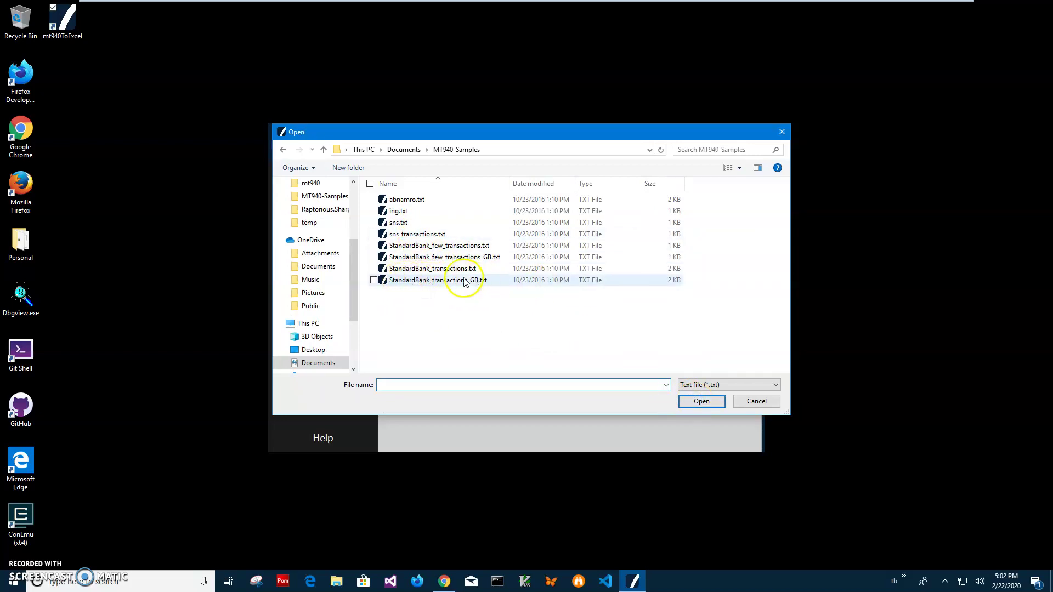
left_click(464, 281)
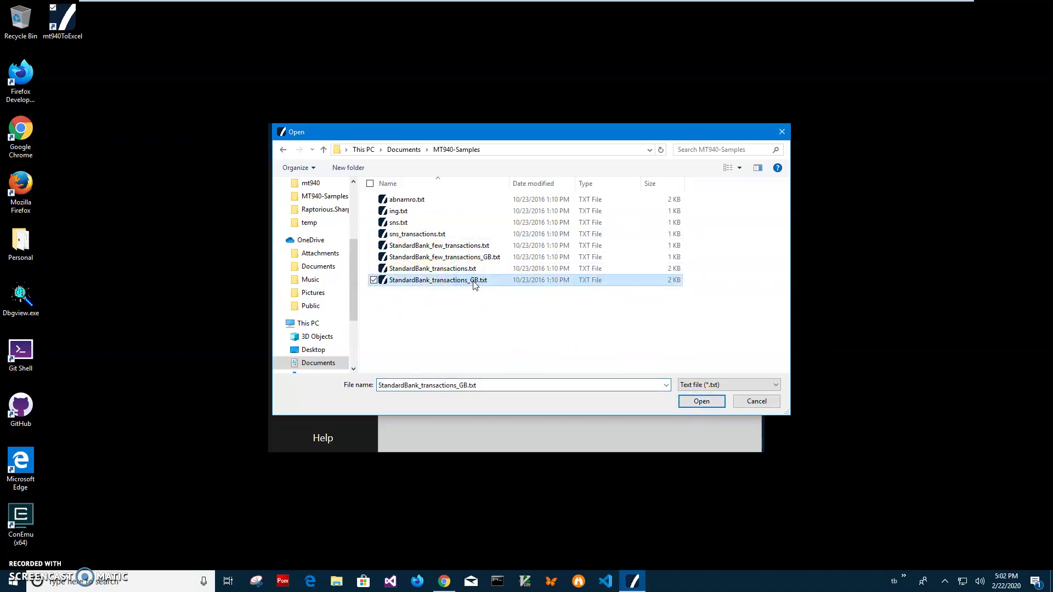
double_click(453, 281)
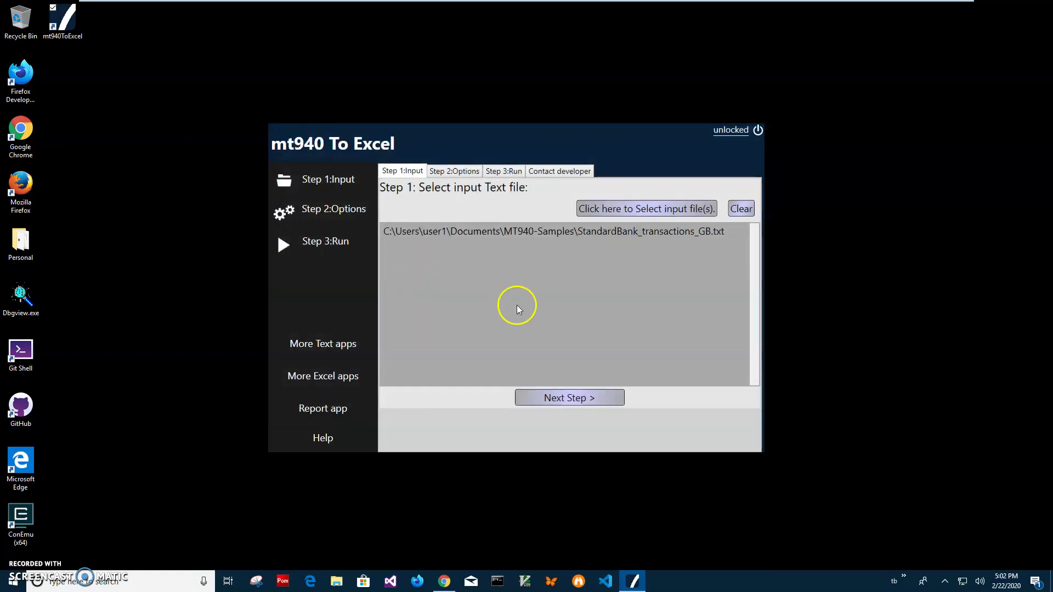
Confirm the added input file and advance to Step 2: Conversion Options
left_click(509, 232)
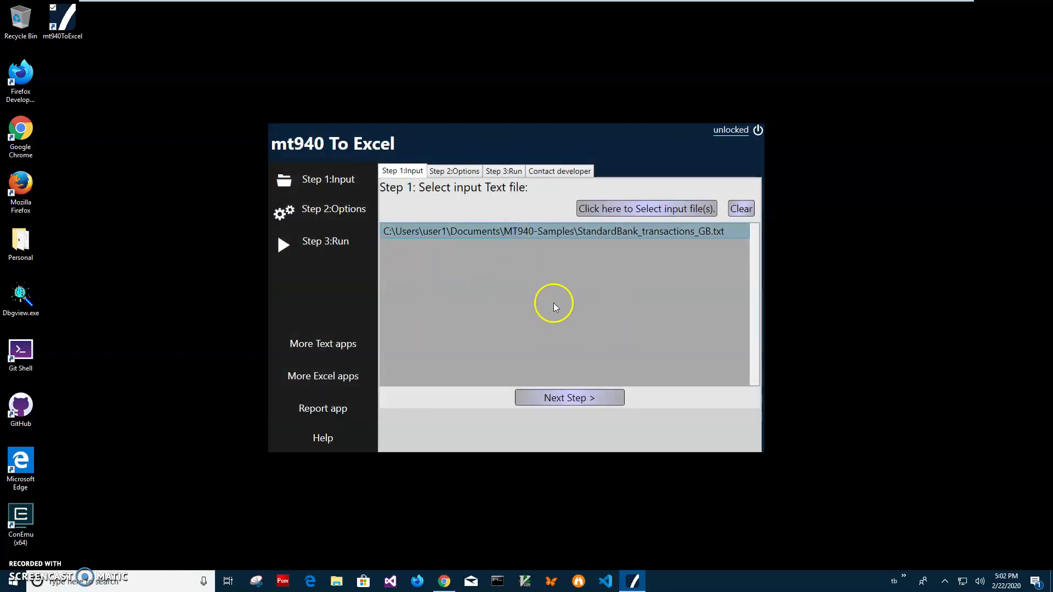
left_click(606, 397)
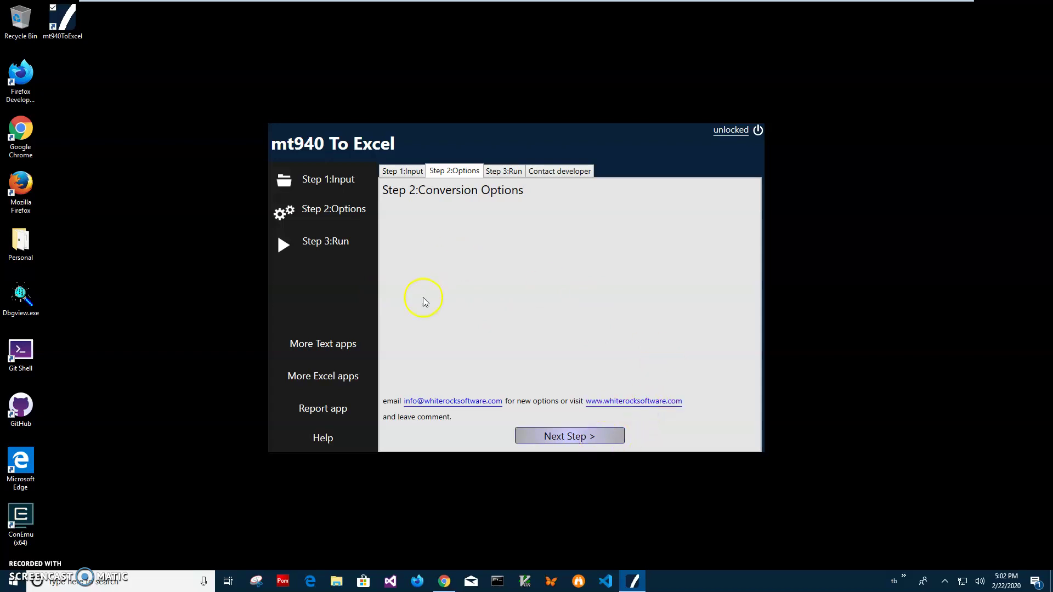
Run the conversion and save the workbook under its default .xlsx name in MT940-Samples
left_click(576, 439)
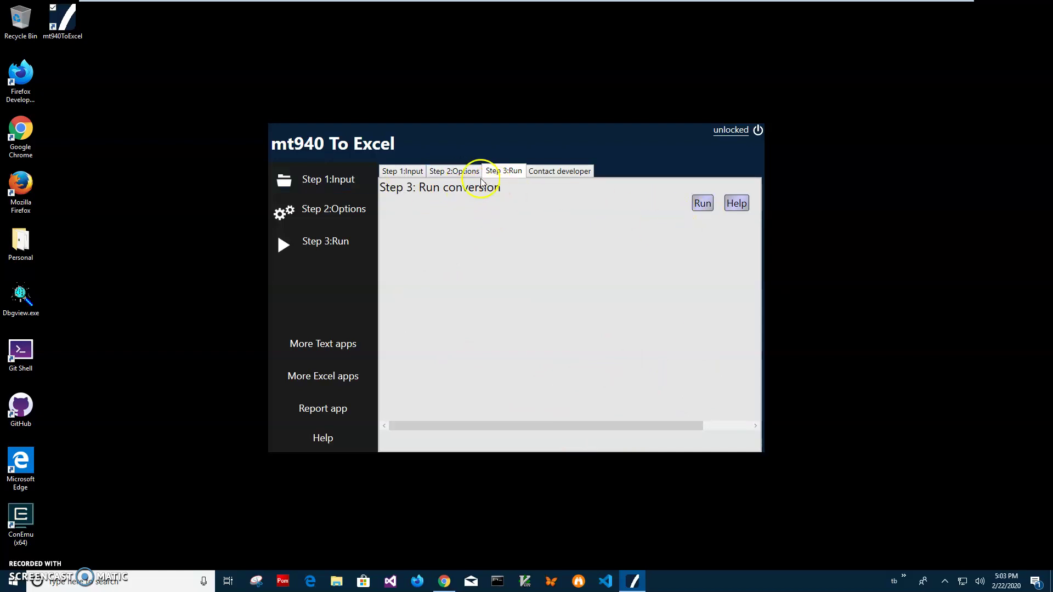
left_click(701, 203)
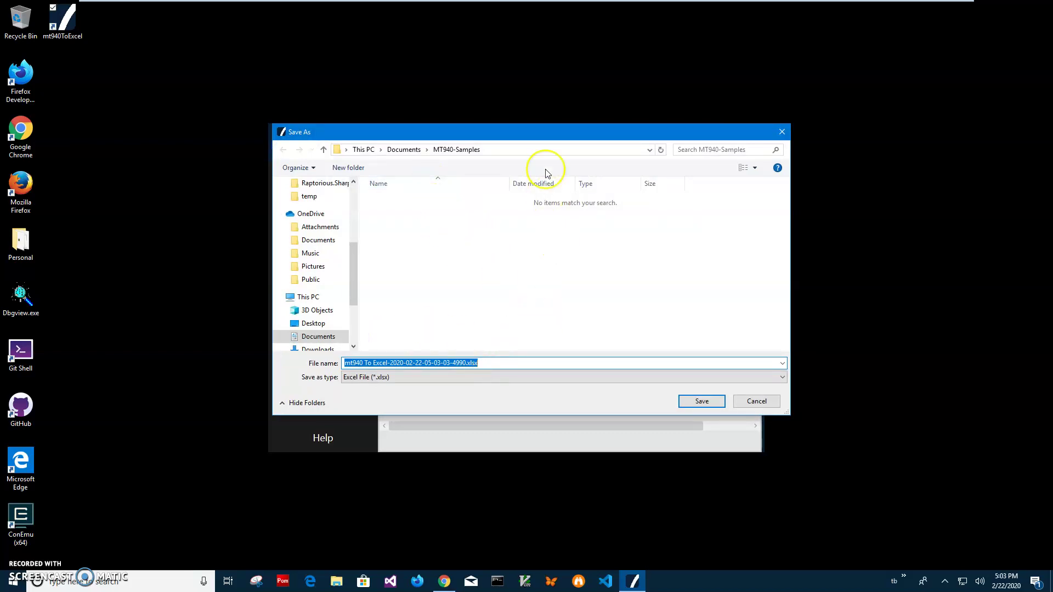
left_click_drag(539, 136, 576, 223)
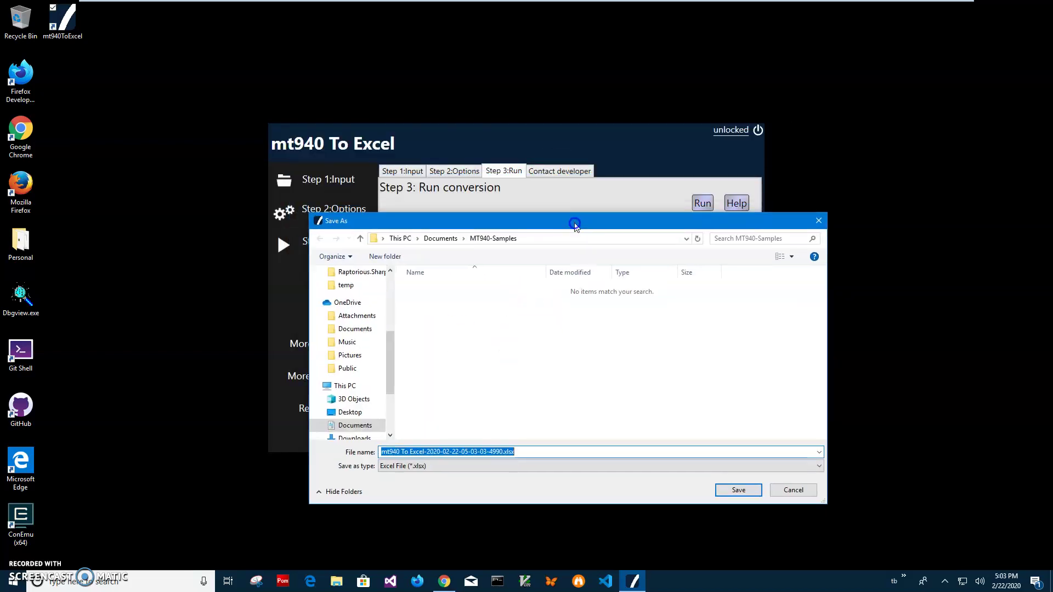
left_click(435, 245)
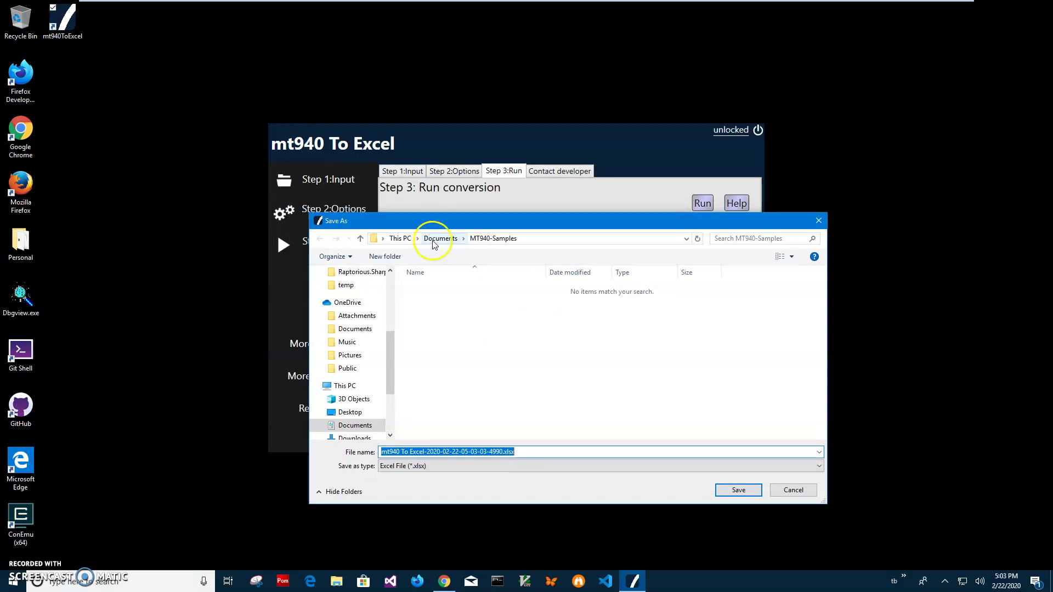
left_click(501, 451)
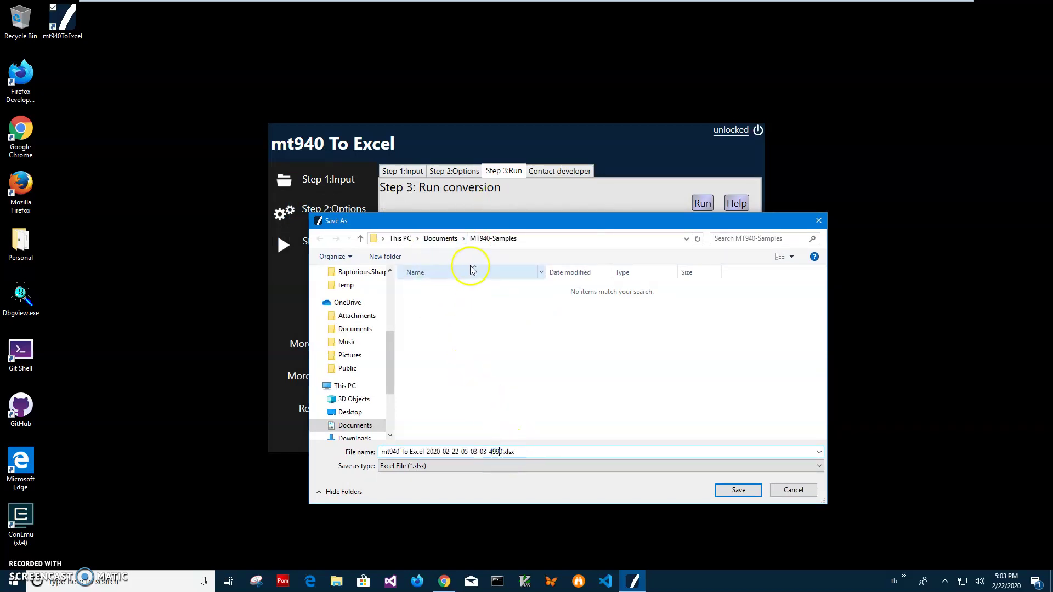
left_click(727, 489)
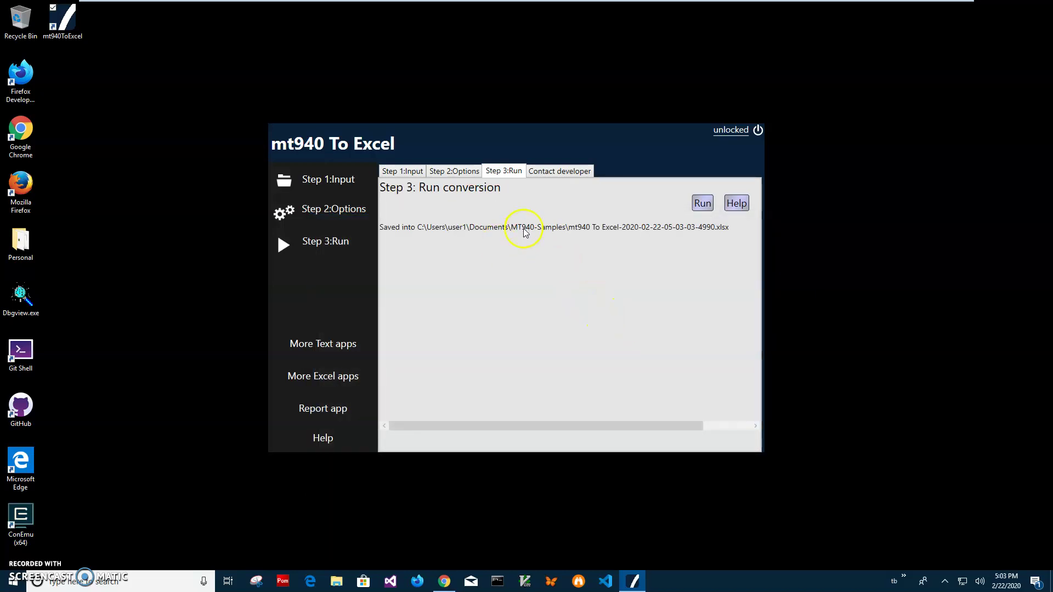
Open the newly converted .xlsx from File Explorer's recent files with Excel Mobile
left_click(337, 580)
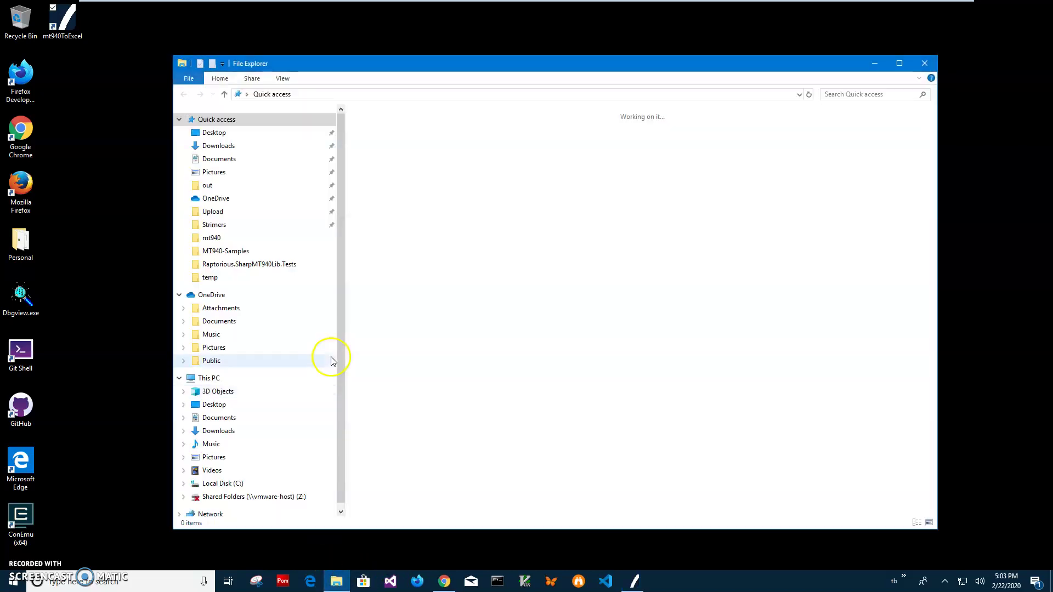
left_click(437, 265)
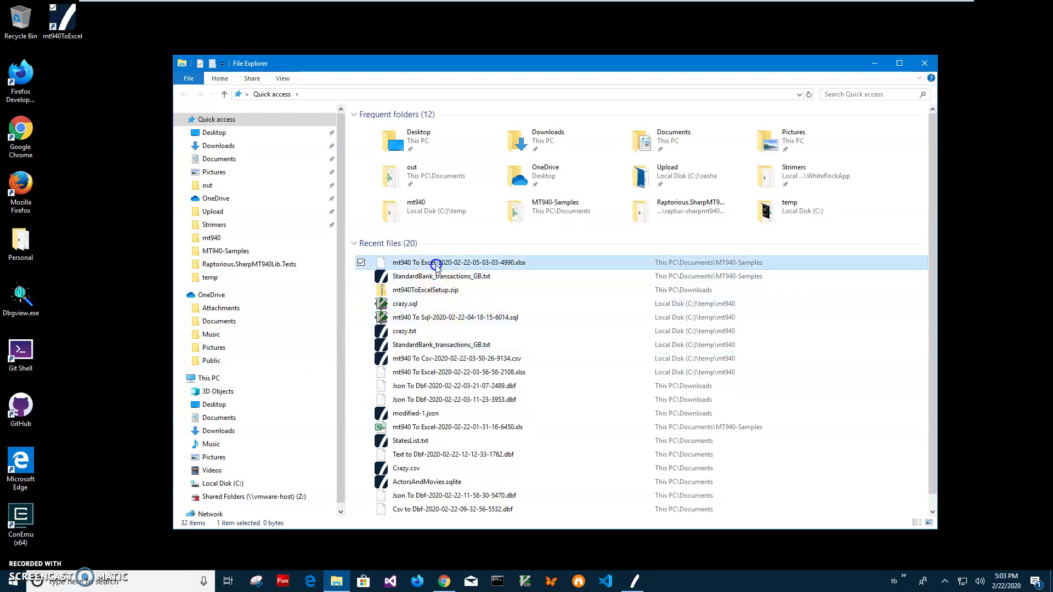
right_click(436, 266)
mouse_move(383, 347)
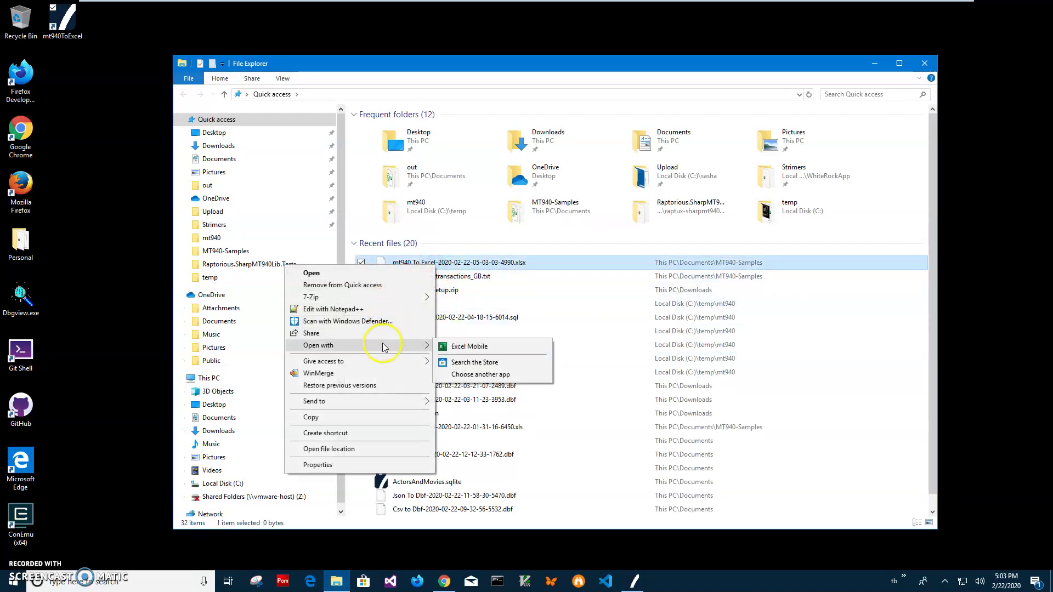
left_click(463, 346)
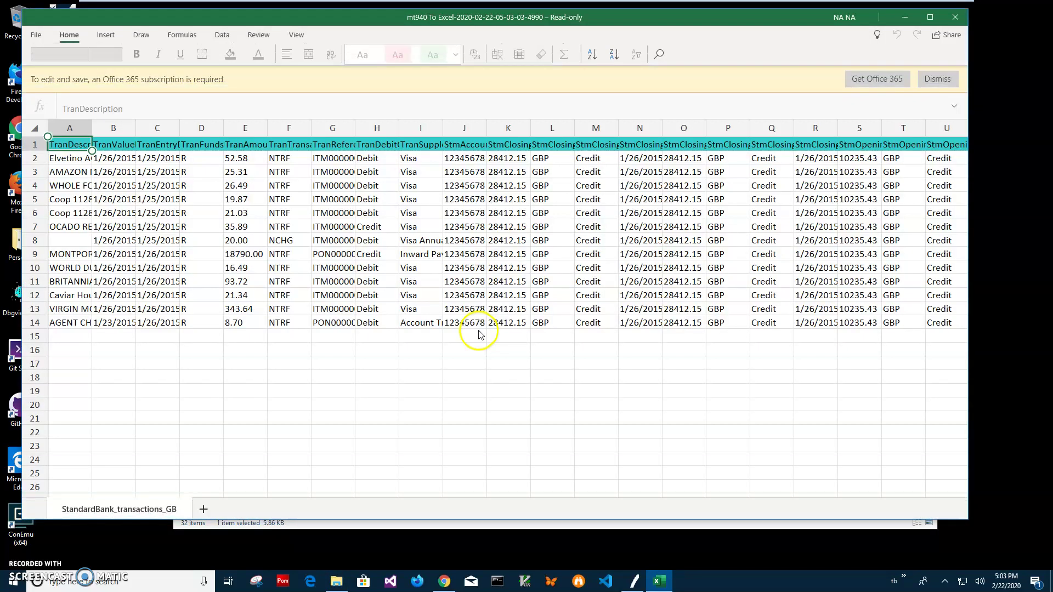
Review transaction types, value dates, references, GBP currency and account numbers in column J
left_click(306, 287)
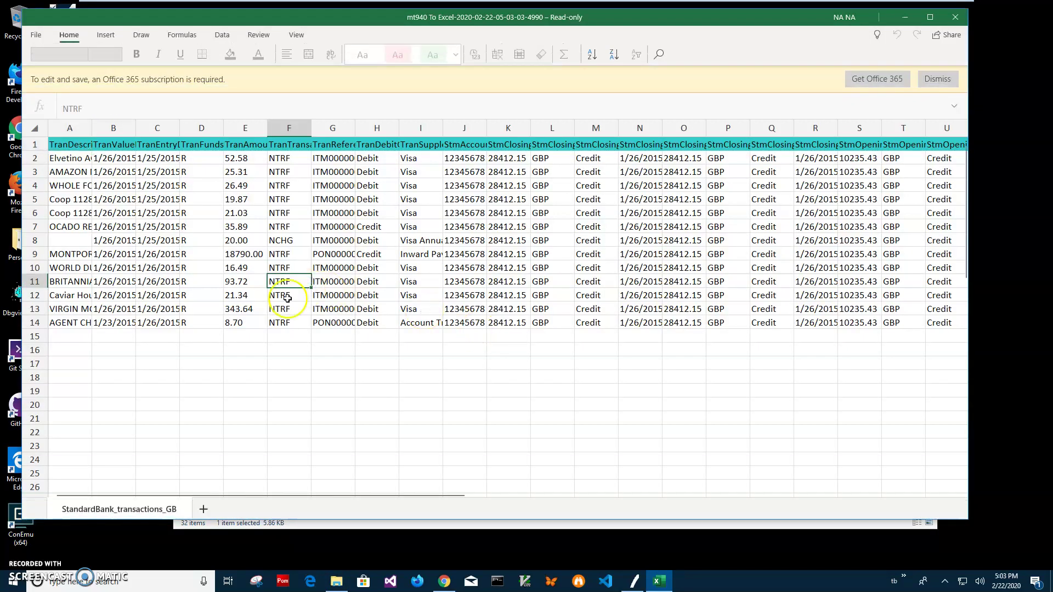
left_click(107, 241)
left_click(114, 173)
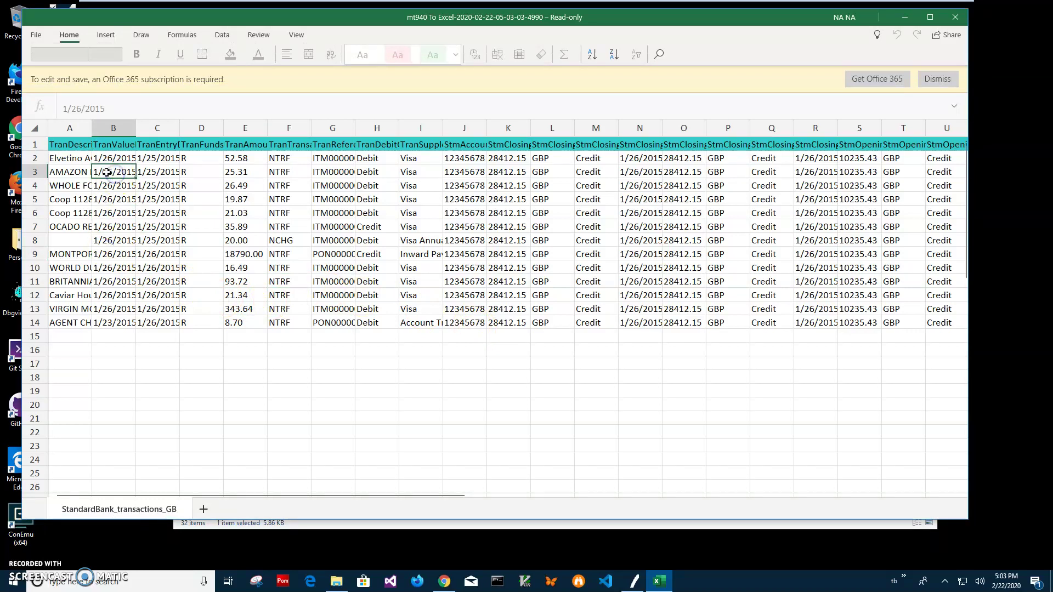
left_click(317, 225)
left_click(555, 227)
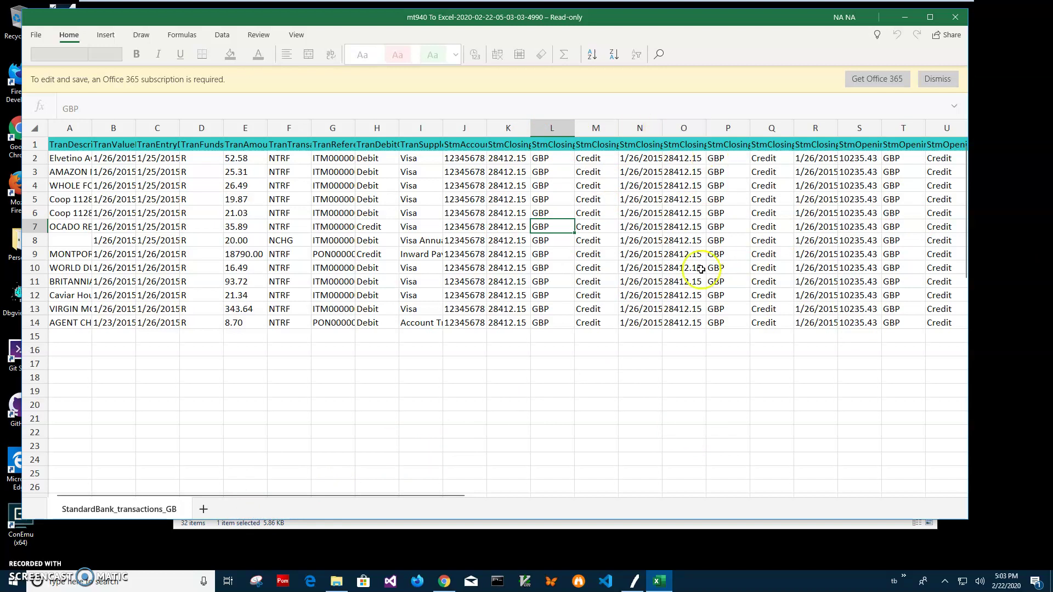
left_click(454, 321)
left_click(466, 227)
left_click(469, 186)
left_click(470, 159)
Check the Debit entry, value and entry dates, and the TranDescription and TranReference headers
left_click(397, 213)
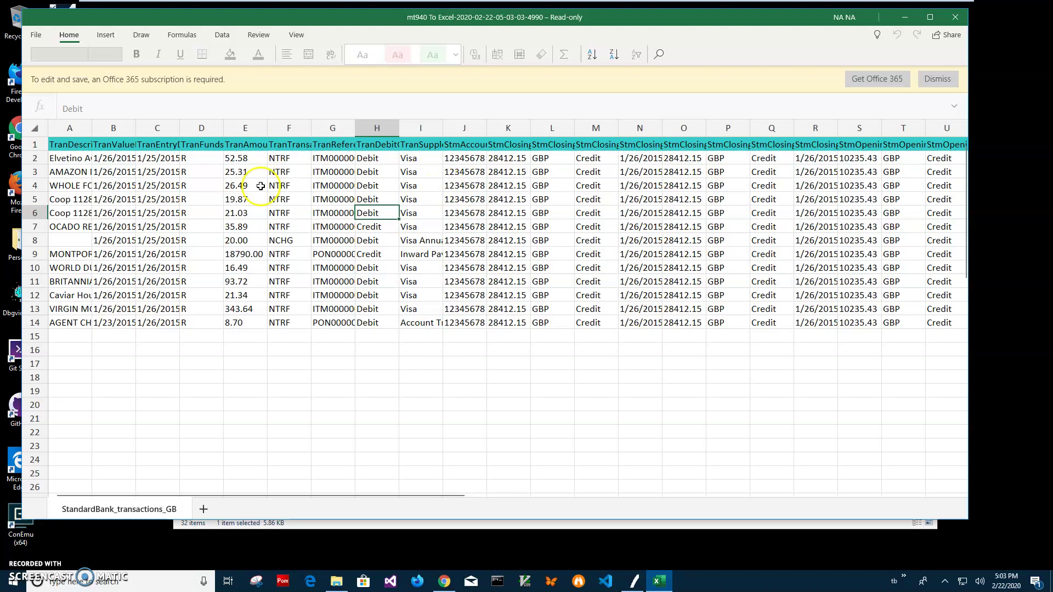
left_click_drag(107, 321, 113, 213)
left_click(346, 239)
left_click(154, 168)
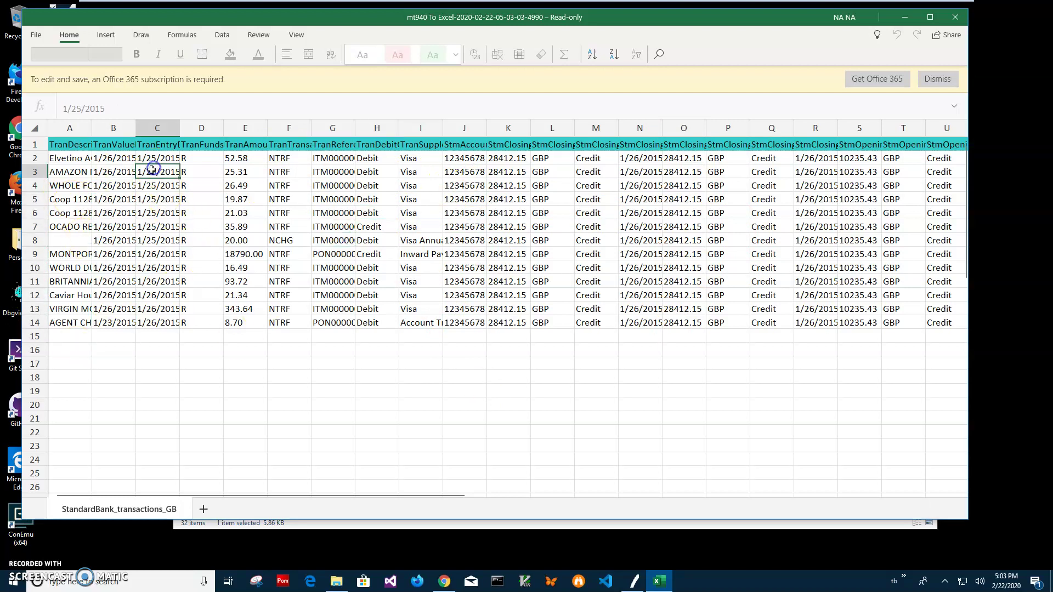
left_click(69, 142)
left_click(334, 146)
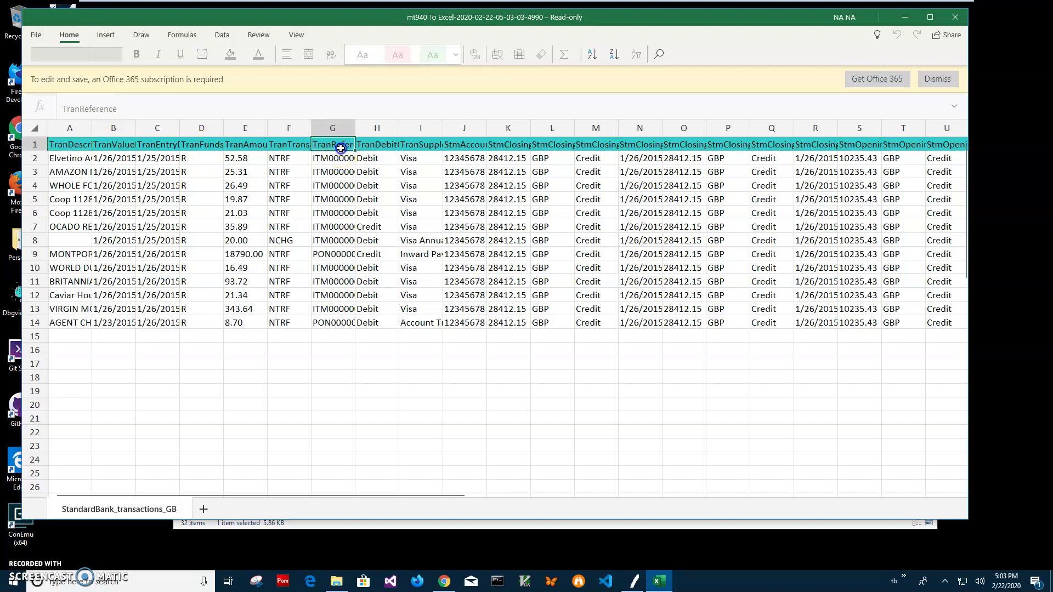
left_click(406, 157)
left_click_drag(384, 494, 535, 497)
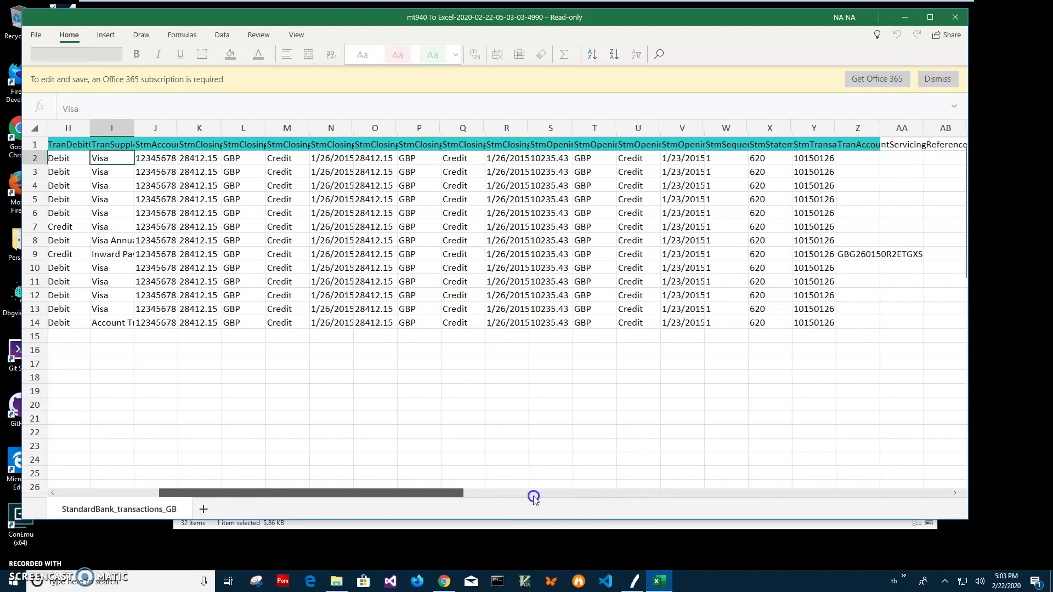
left_click(381, 237)
left_click(380, 182)
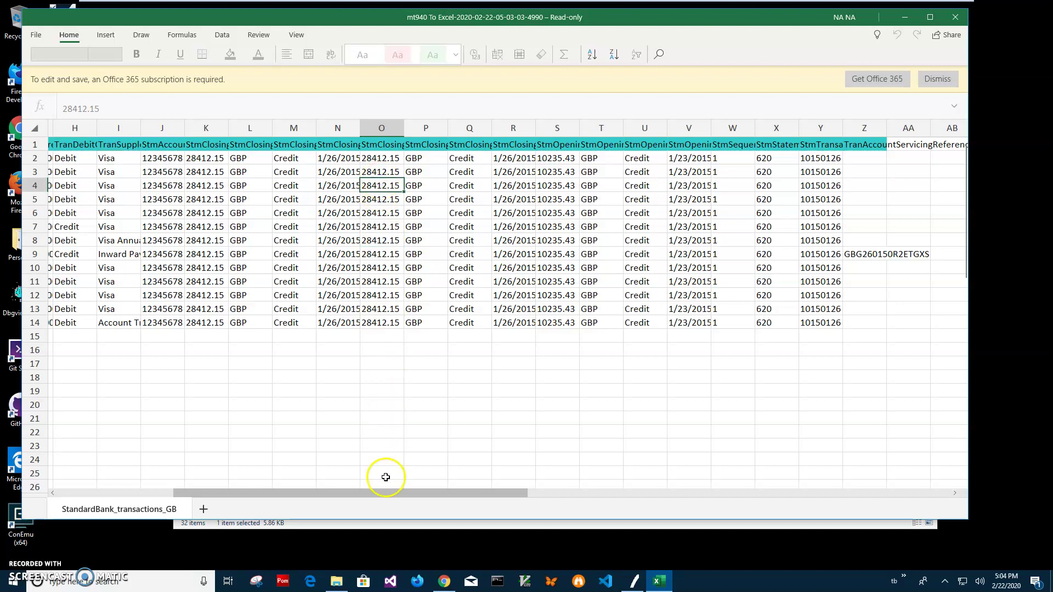
left_click_drag(383, 493, 309, 480)
left_click_drag(285, 482, 283, 481)
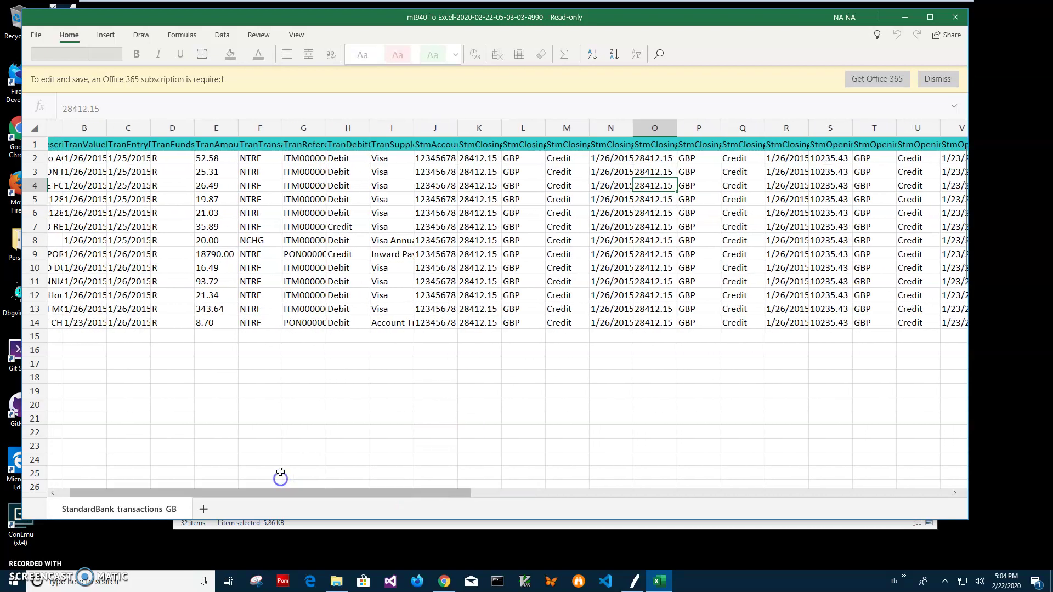
left_click(57, 200)
left_click(68, 185)
left_click(69, 227)
left_click(69, 254)
left_click(68, 295)
left_click(69, 213)
left_click(67, 197)
left_click(67, 186)
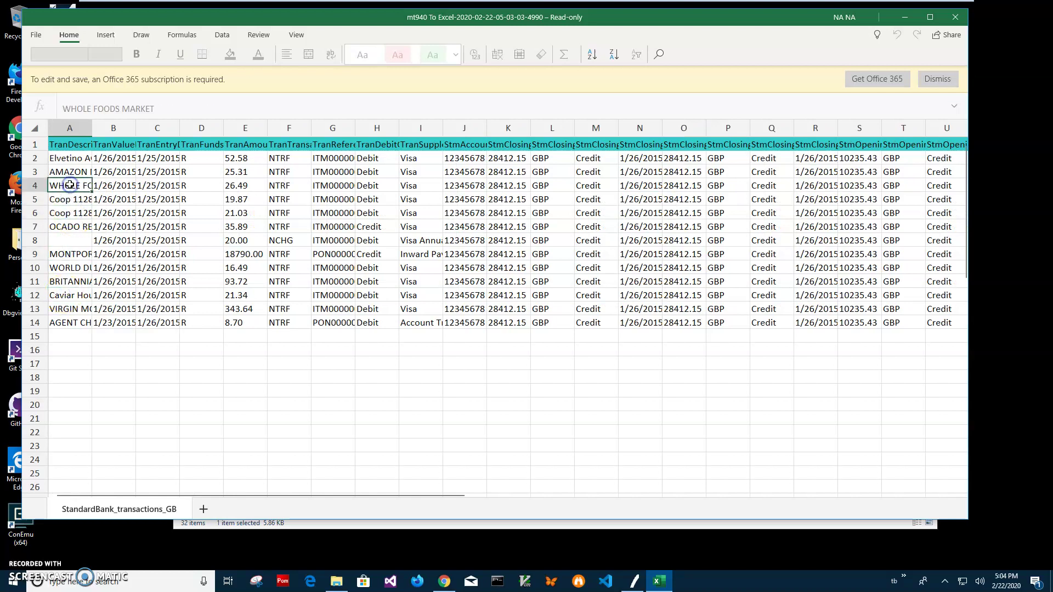
left_click(147, 200)
left_click(166, 189)
left_click(218, 199)
left_click(243, 163)
left_click(353, 196)
left_click(404, 269)
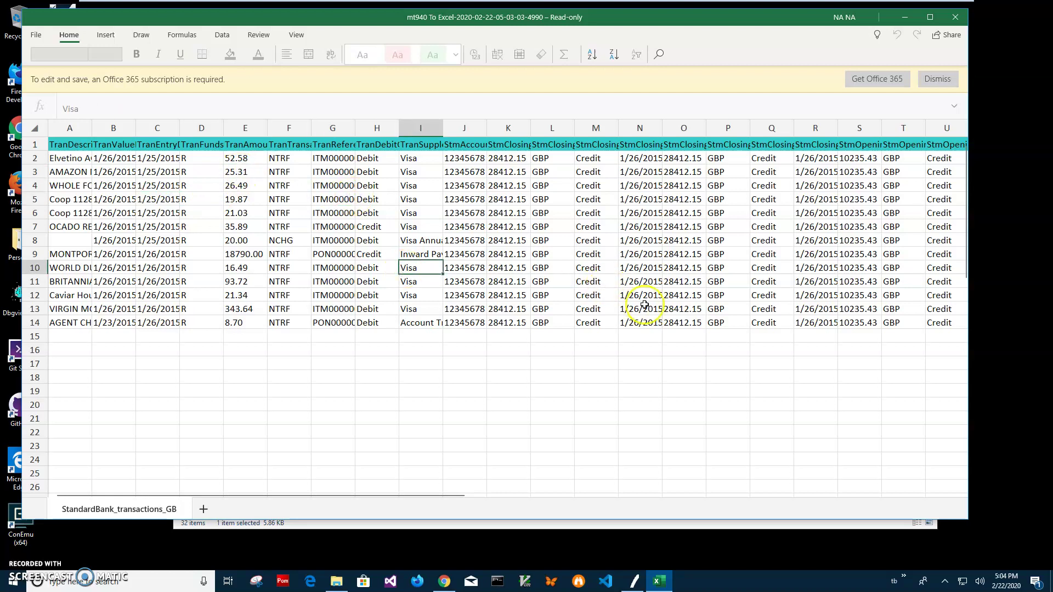